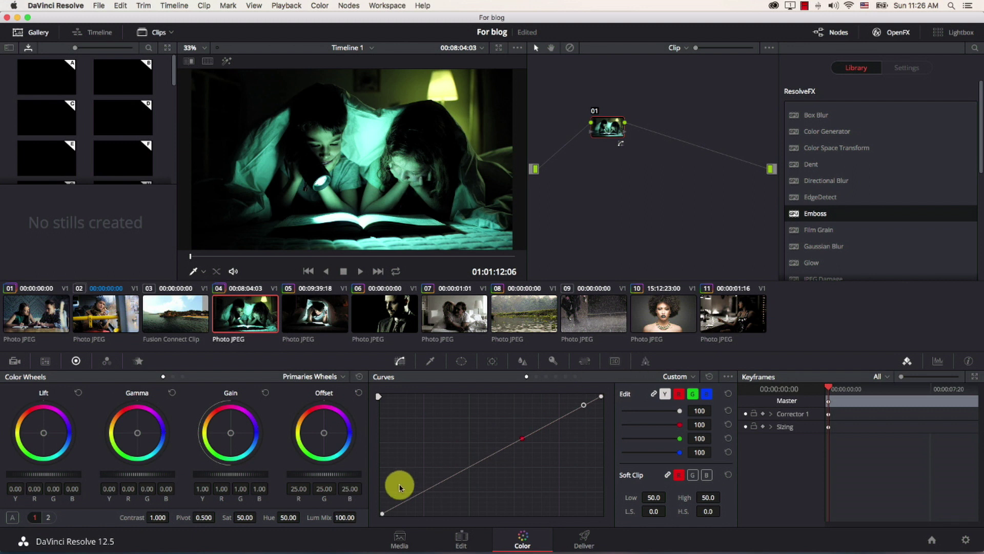
# - Unlink the YRGB curves, then raise the red top and lower the blue and green tops to neutralise the green cast
pyautogui.click(653, 395)
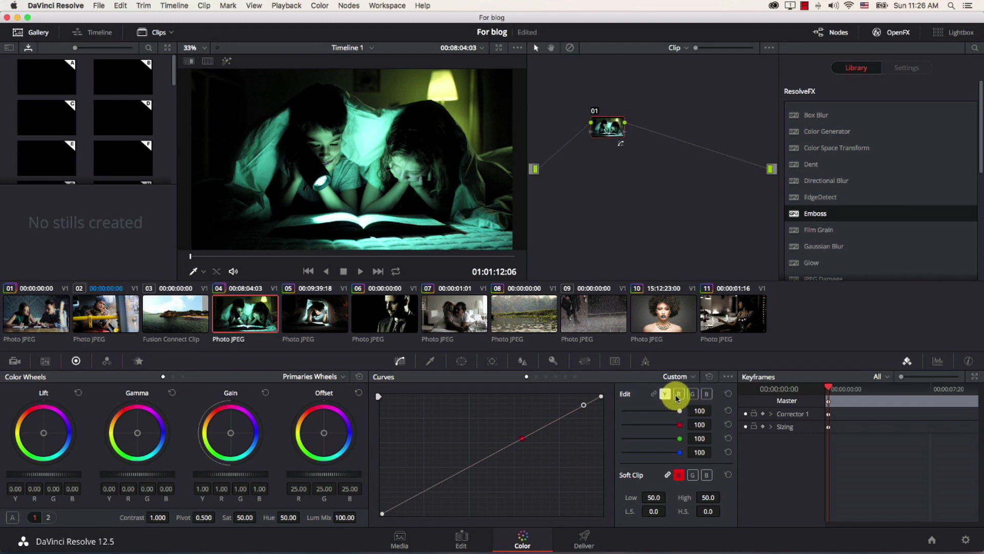
pyautogui.click(679, 394)
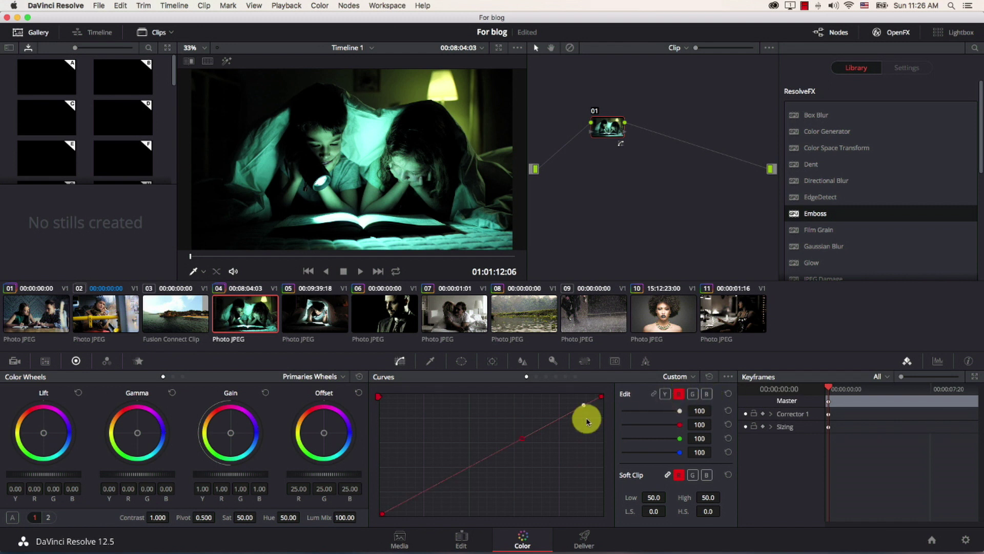
pyautogui.click(707, 396)
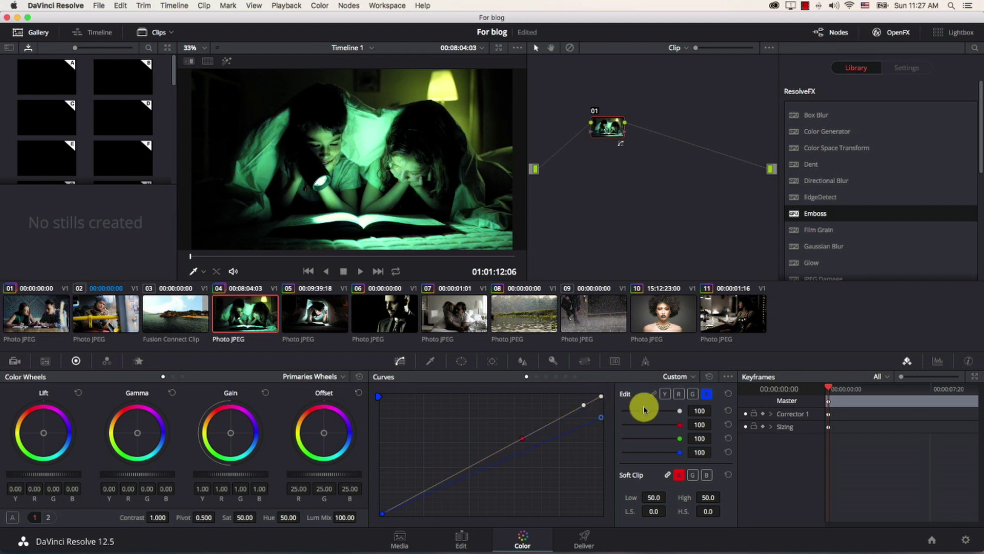
pyautogui.click(693, 394)
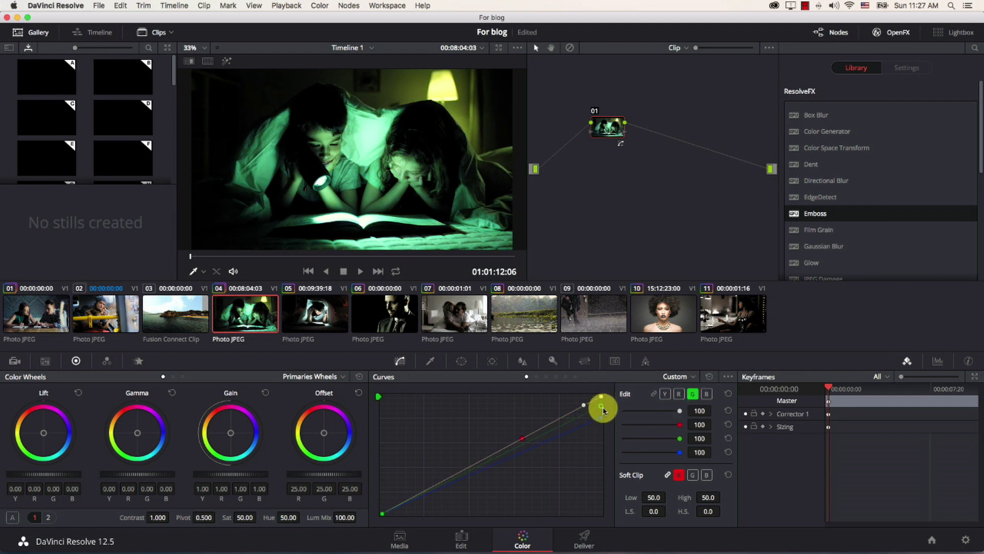
pyautogui.click(653, 411)
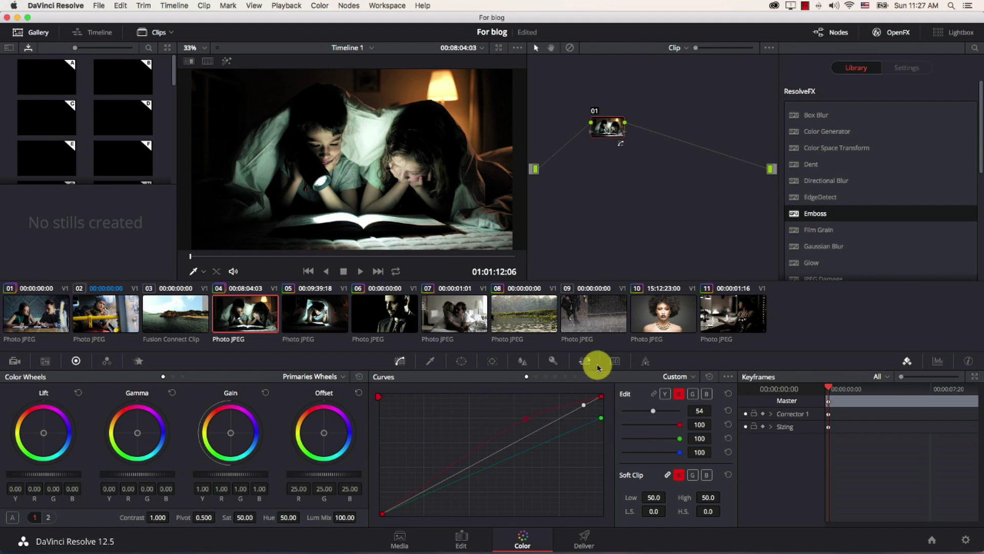
pyautogui.hotkey('shift', 'd')
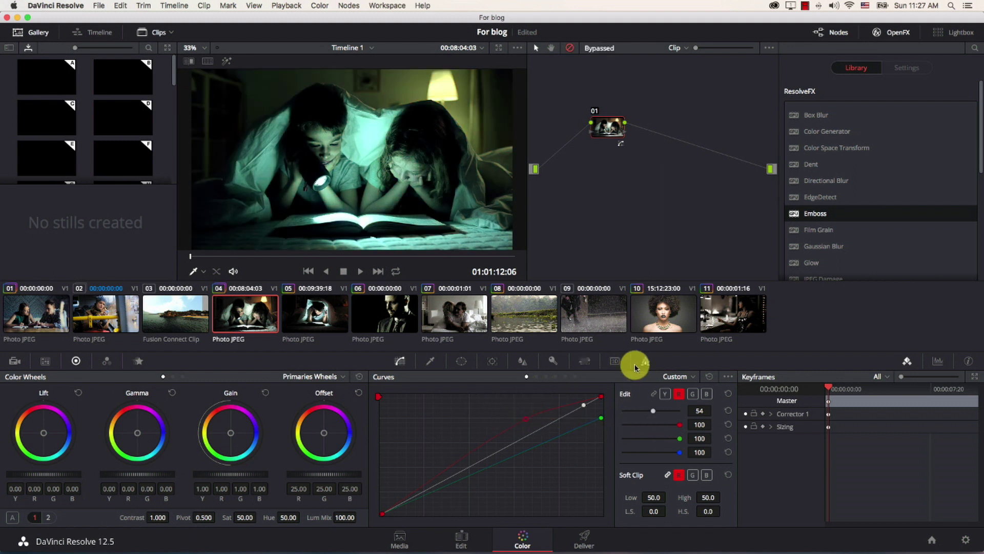
pyautogui.hotkey('shift', 'd')
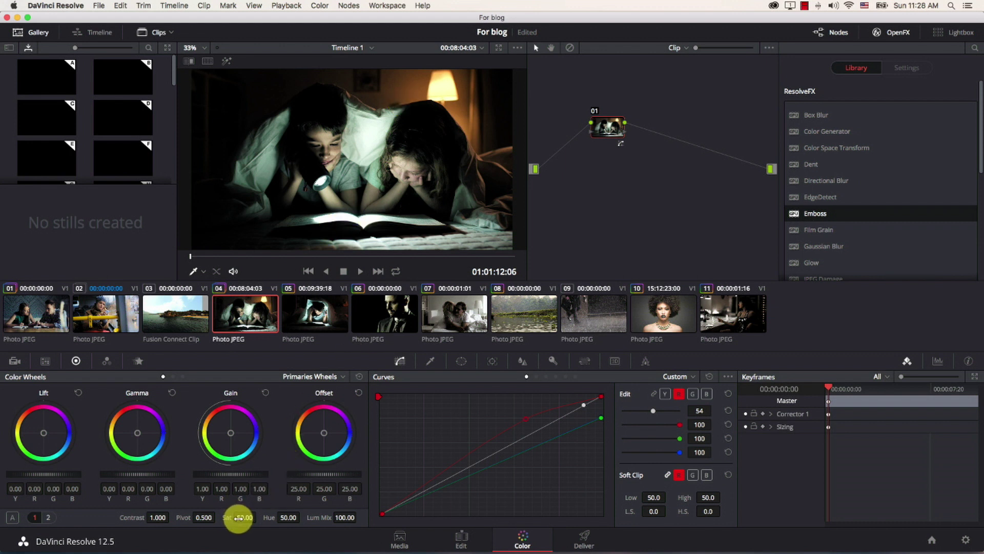
# - Raise node 01 saturation to 100, add a serial node, warm its blue curve, and compare with bypass
pyautogui.moveTo(239, 517); pyautogui.dragTo(315, 521)
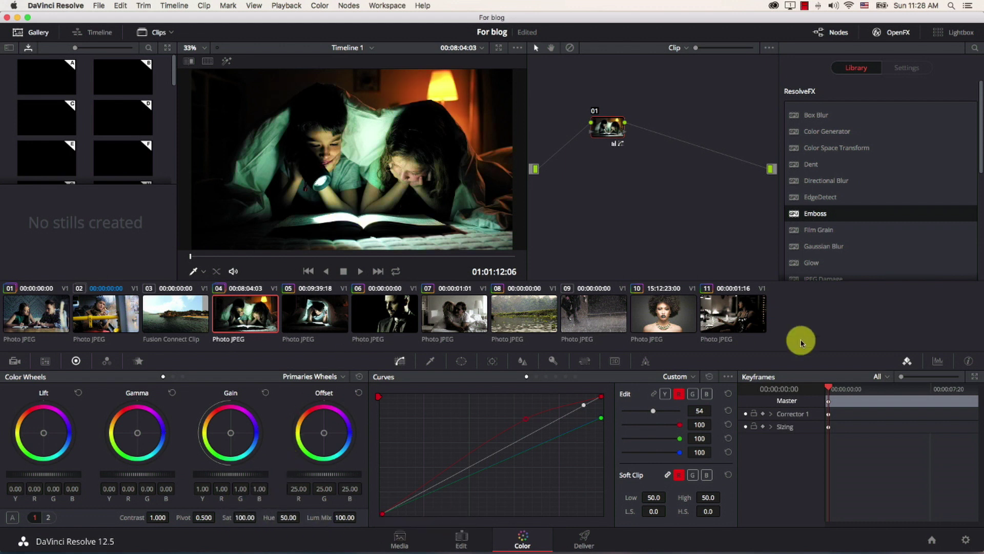
pyautogui.hotkey('alt', 's')
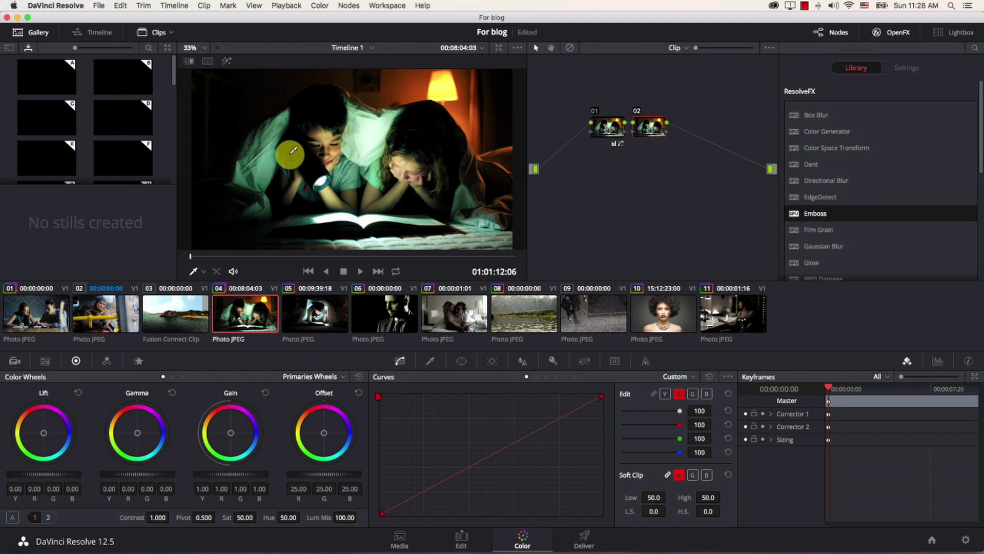
pyautogui.click(665, 395)
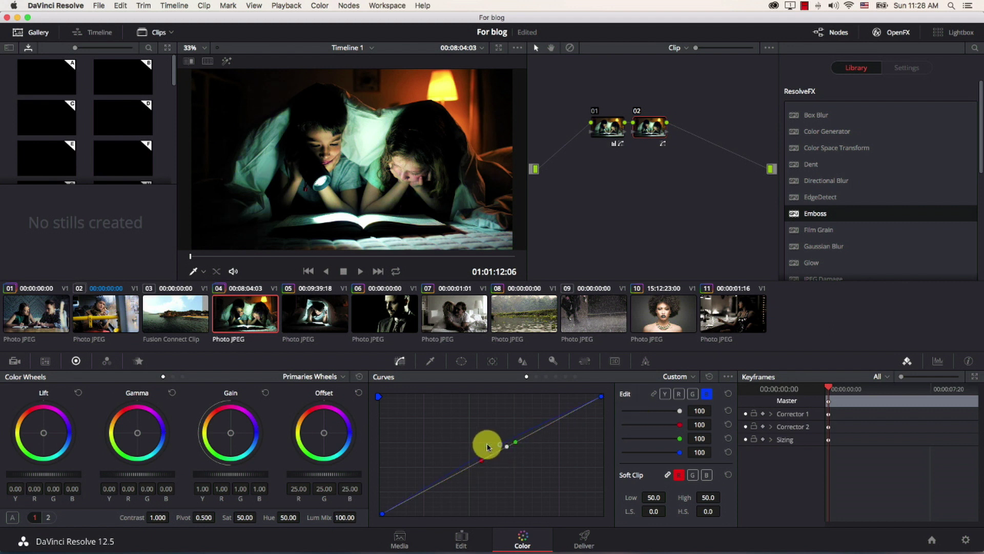
pyautogui.click(482, 465)
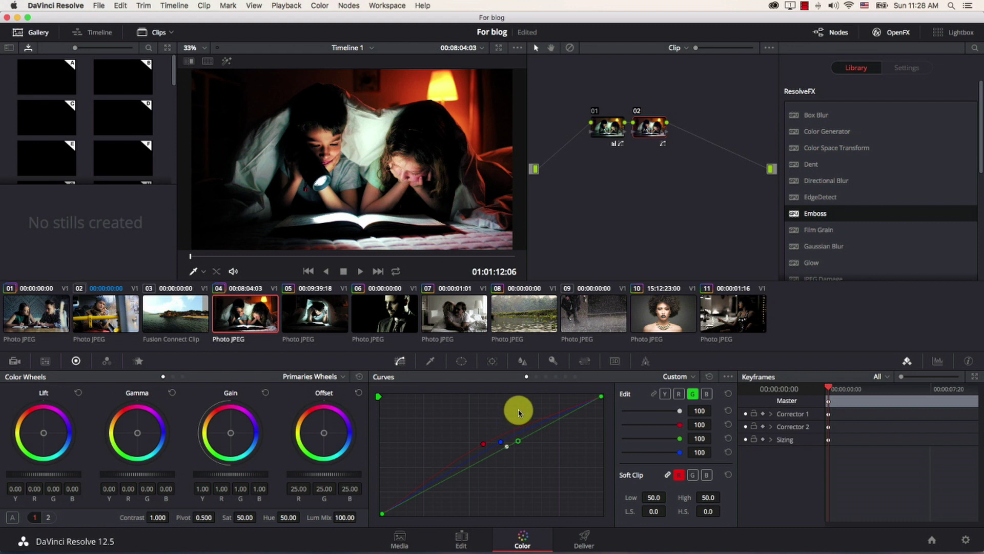
pyautogui.hotkey('shift', 'd')
pyautogui.hotkey('shift', 'd')
pyautogui.hotkey('shift', 'd')
pyautogui.hotkey('shift', 'd')
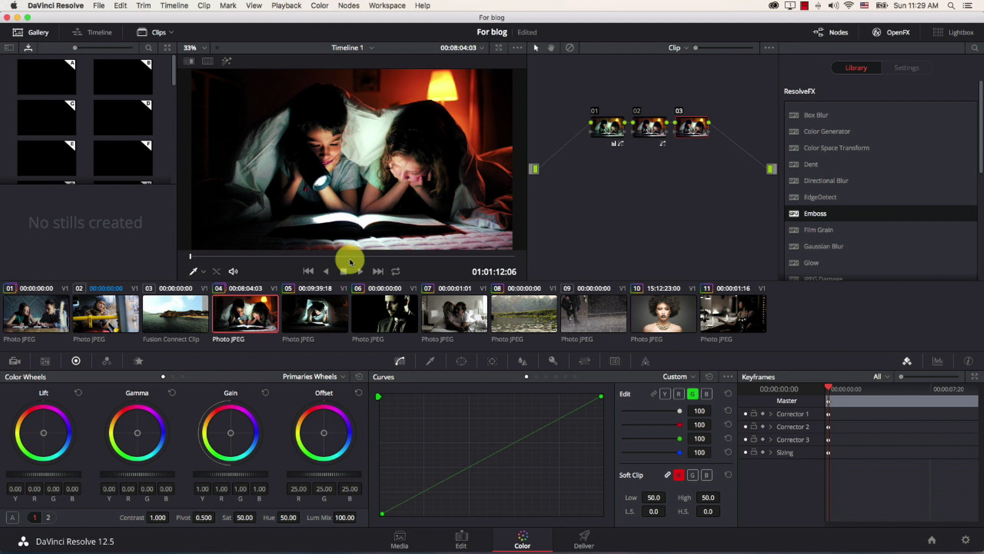
# - At a later frame, give new node 04 a circular window over the lamp, softened to 11.75
pyautogui.moveTo(342, 258); pyautogui.dragTo(404, 279)
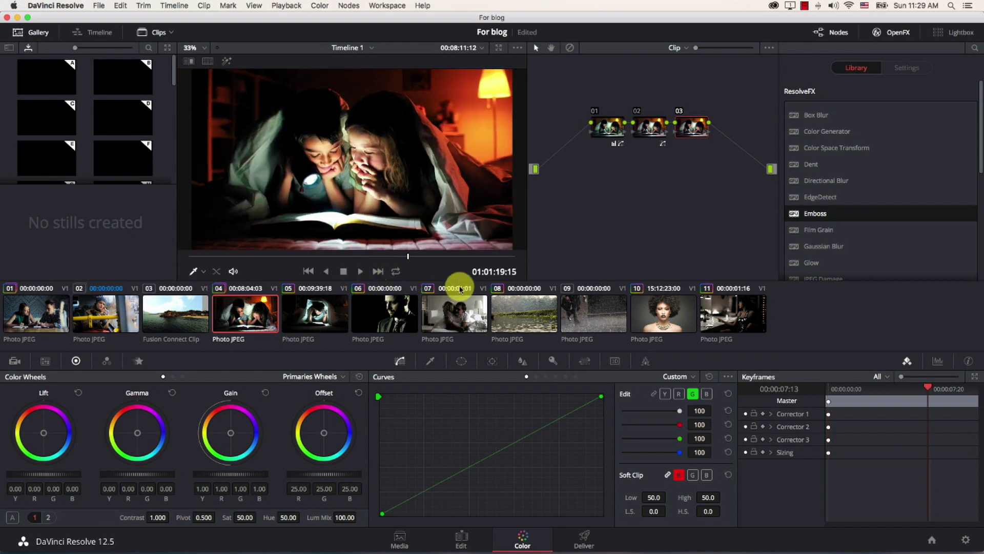
pyautogui.click(461, 361)
pyautogui.hotkey('alt', 's')
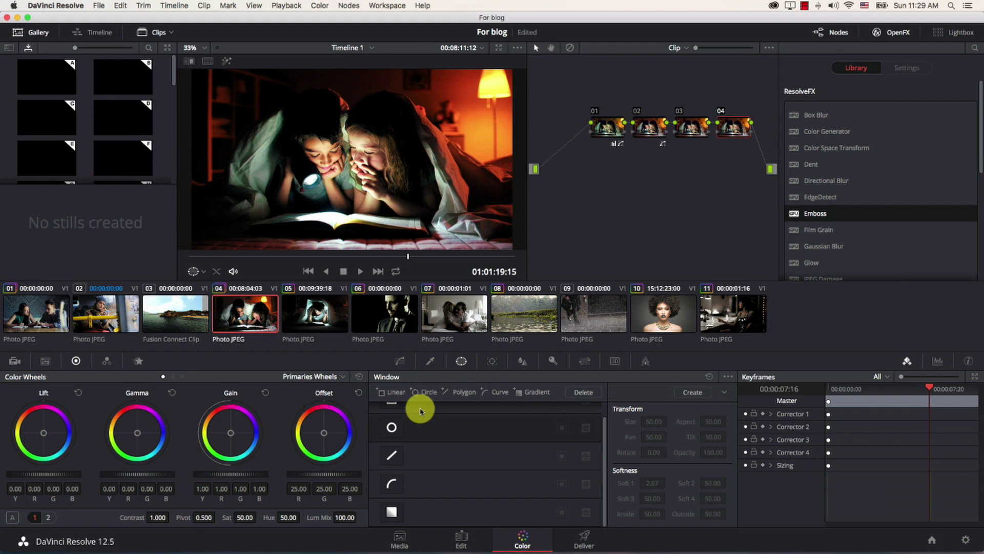
pyautogui.click(391, 429)
pyautogui.moveTo(352, 159); pyautogui.dragTo(493, 88)
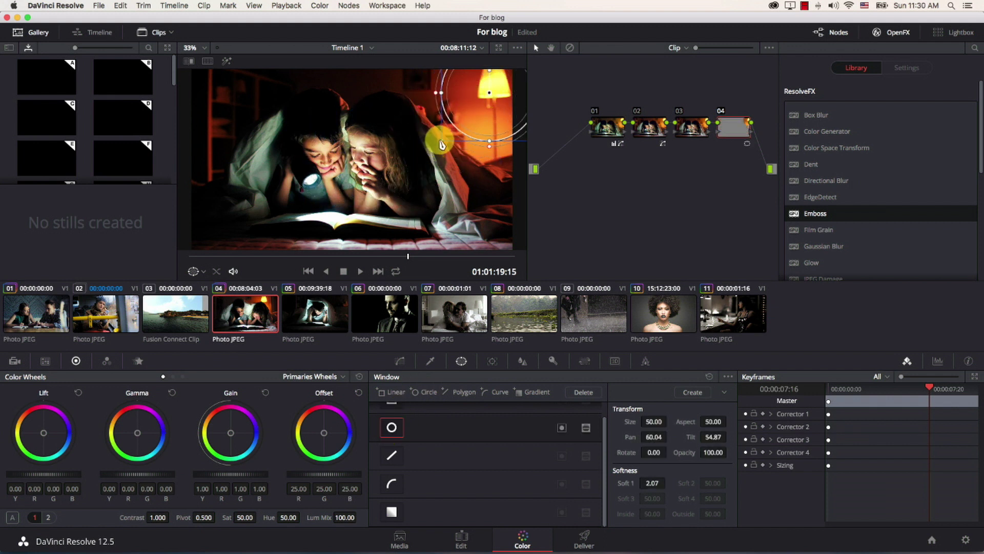
pyautogui.moveTo(442, 145); pyautogui.dragTo(488, 155)
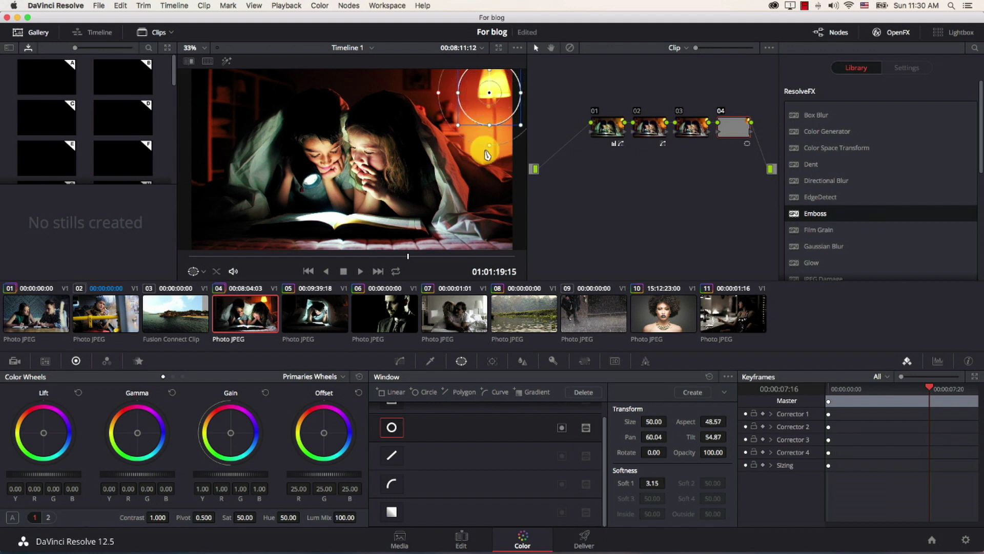
pyautogui.moveTo(489, 98); pyautogui.dragTo(490, 94)
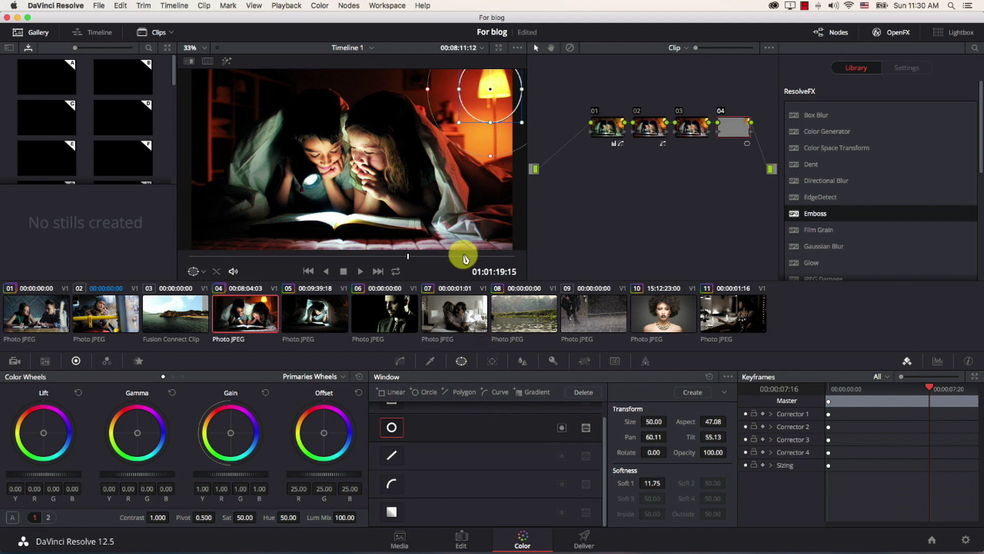
# - On the Hue vs Sat curve, dip saturation to 0.28 around hue 318, undoing the extra red-orange change
pyautogui.click(404, 365)
pyautogui.click(536, 377)
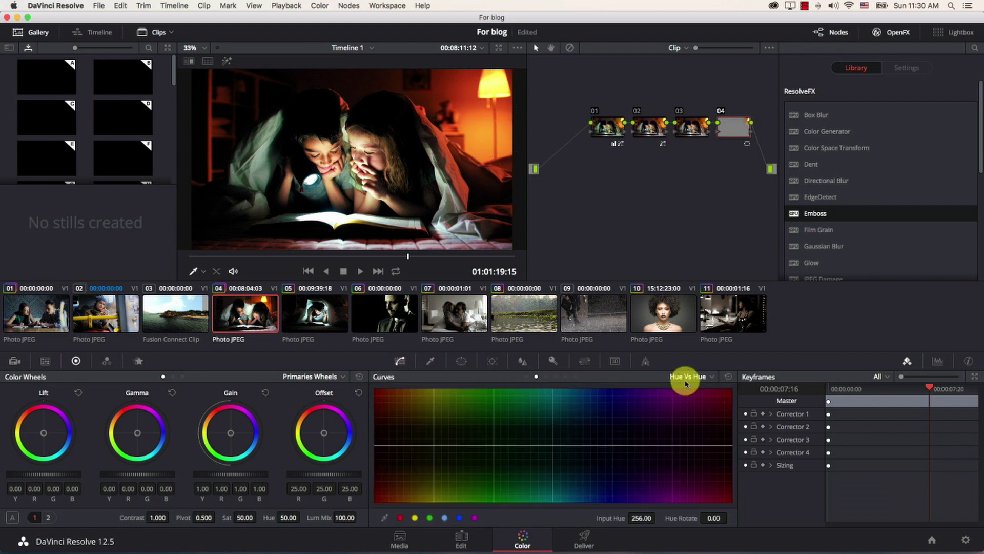
pyautogui.click(686, 383)
pyautogui.click(687, 407)
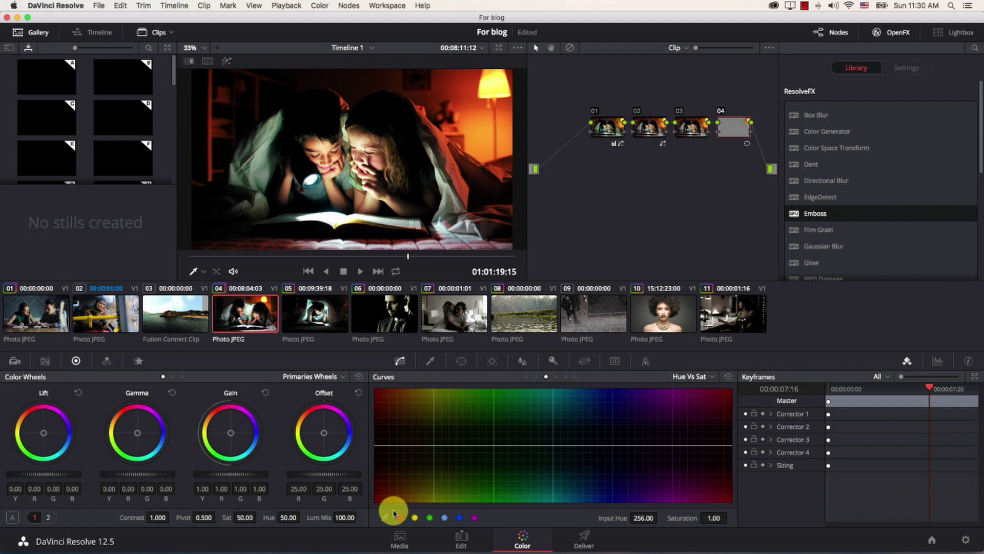
pyautogui.click(413, 521)
pyautogui.moveTo(432, 459); pyautogui.dragTo(436, 487)
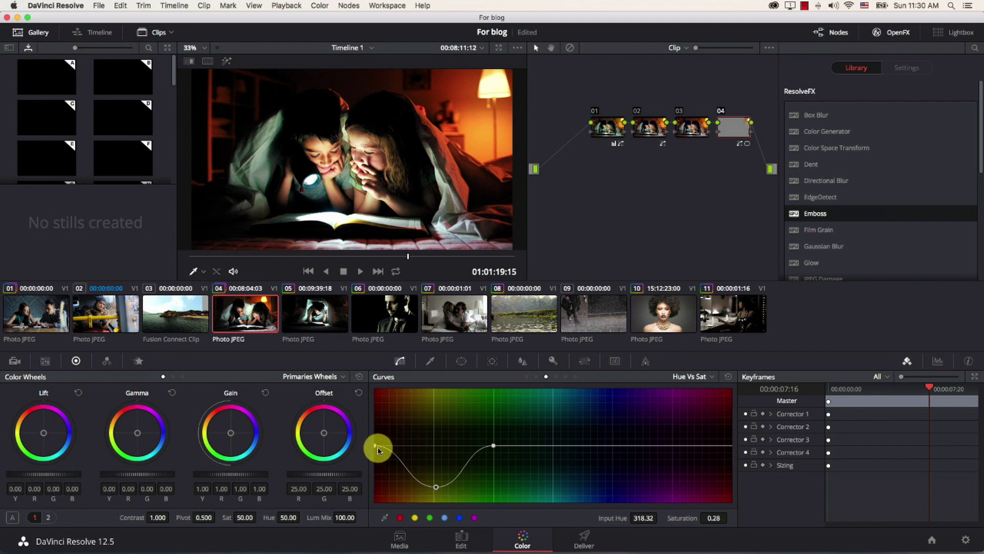
pyautogui.moveTo(375, 445); pyautogui.dragTo(368, 507)
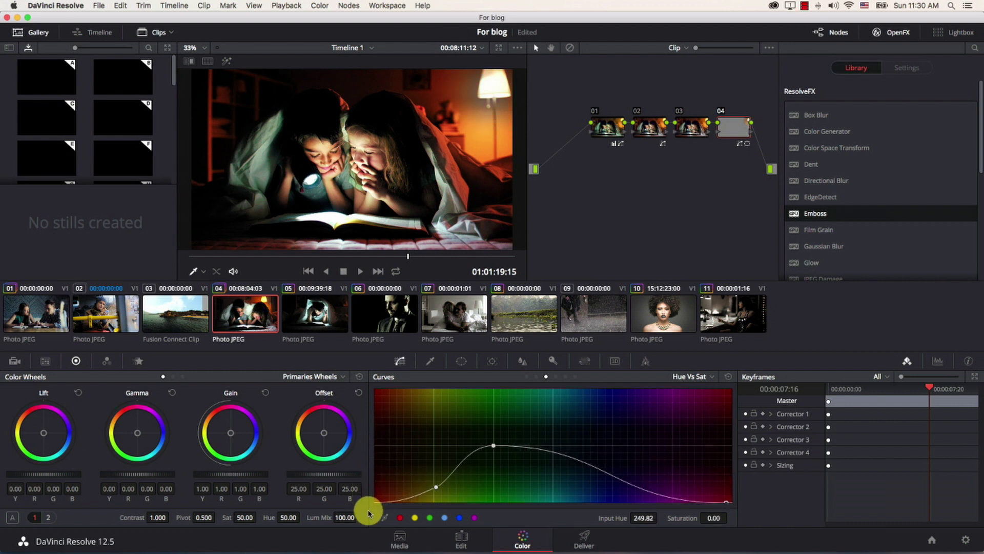
pyautogui.click(490, 198)
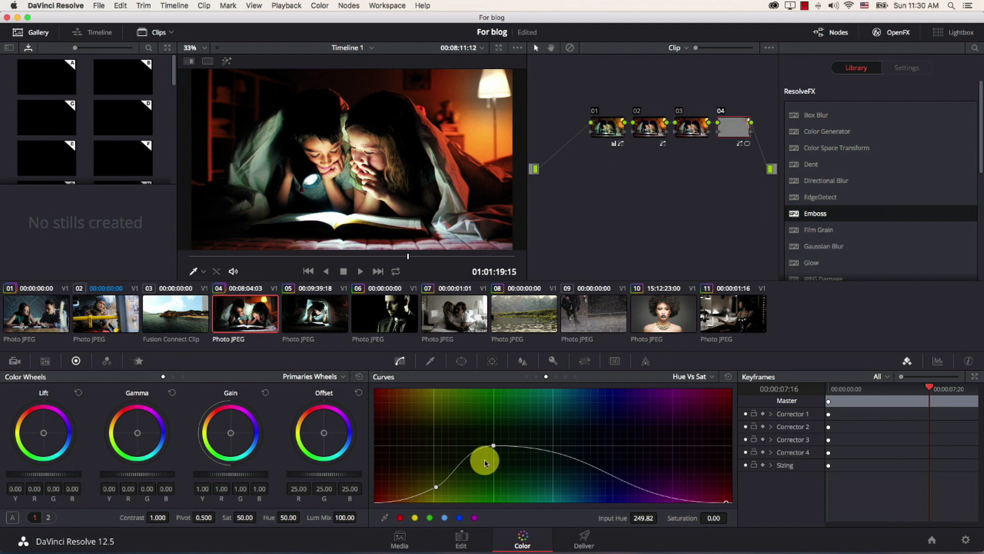
pyautogui.press('super+z')
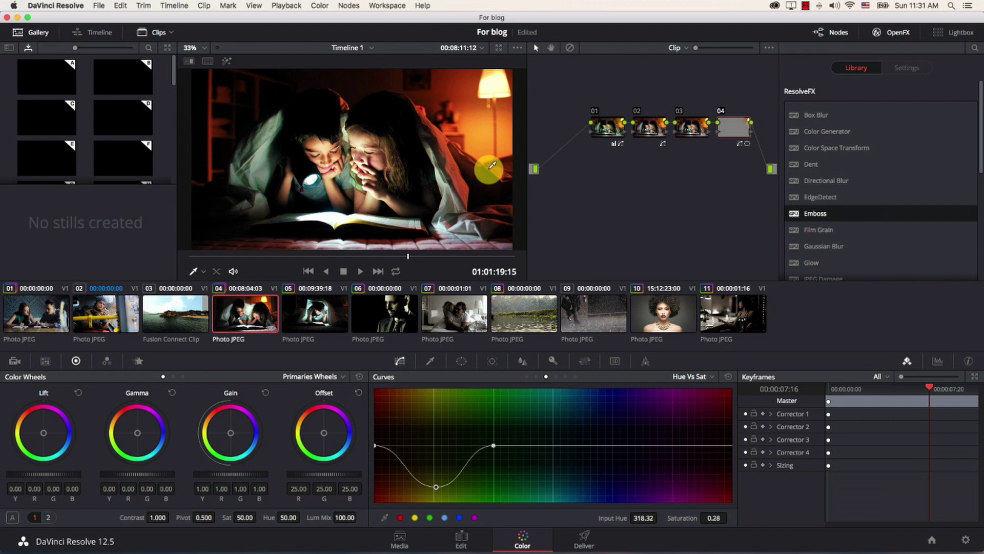
# - Track node 04's lamp circle forward and backward through the whole clip with the grade bypassed
pyautogui.click(492, 361)
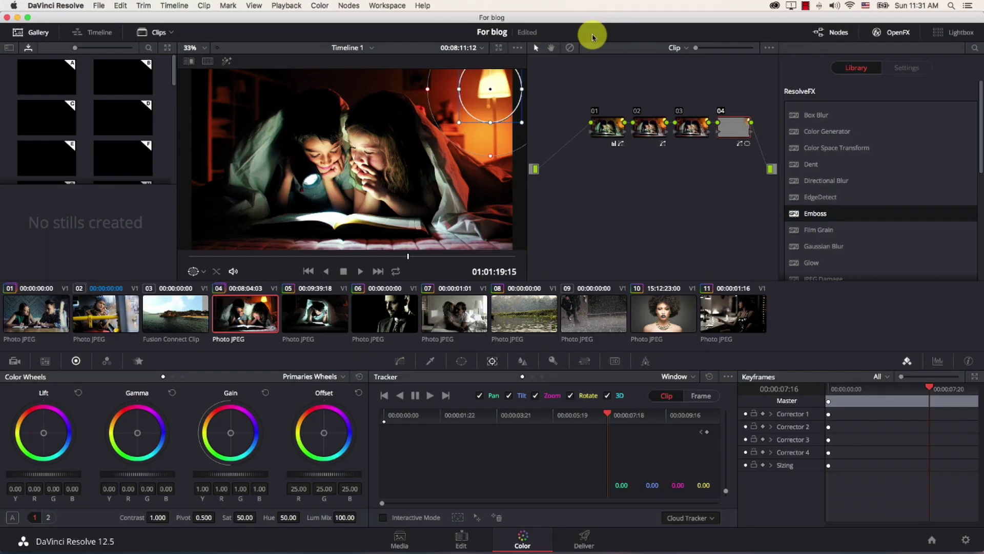
pyautogui.click(569, 49)
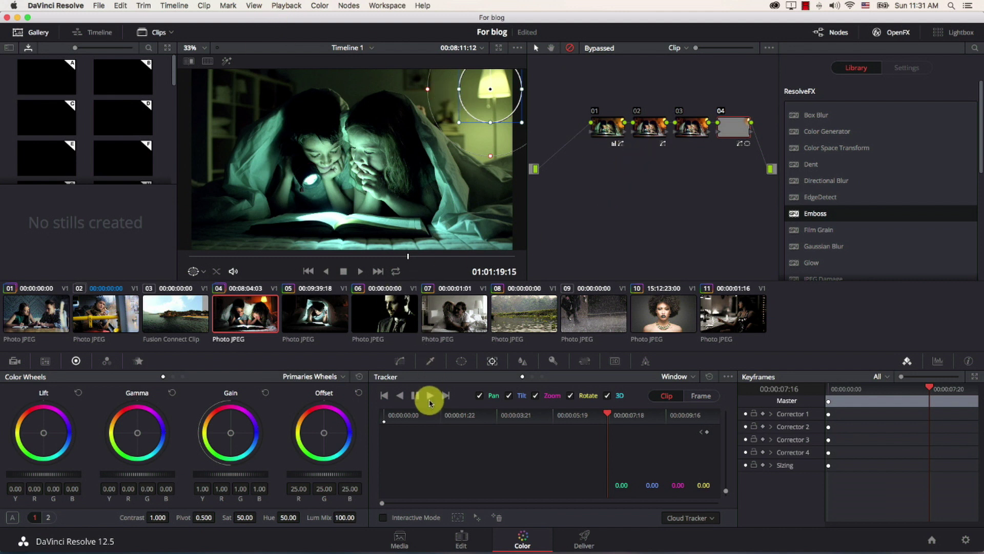
pyautogui.click(430, 401)
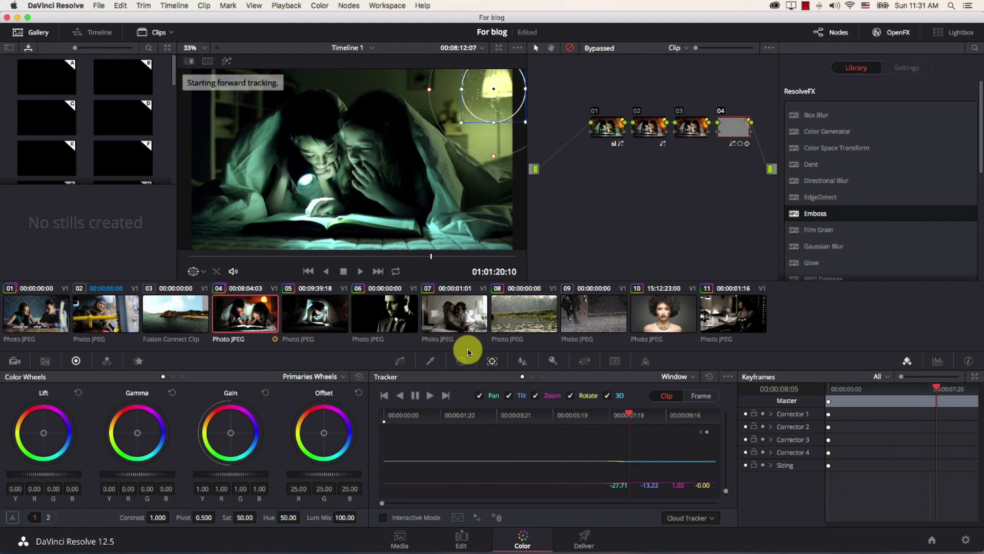
pyautogui.click(623, 423)
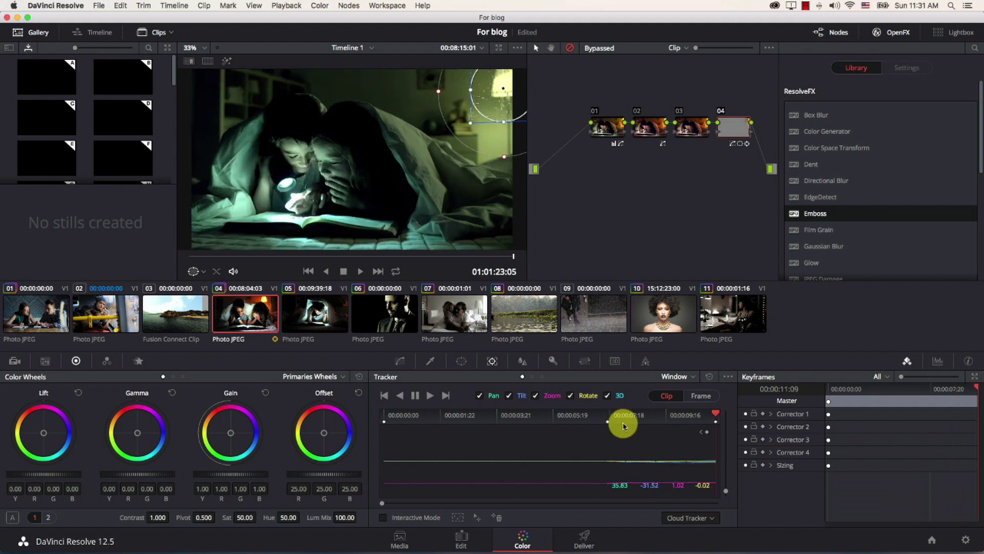
pyautogui.click(401, 395)
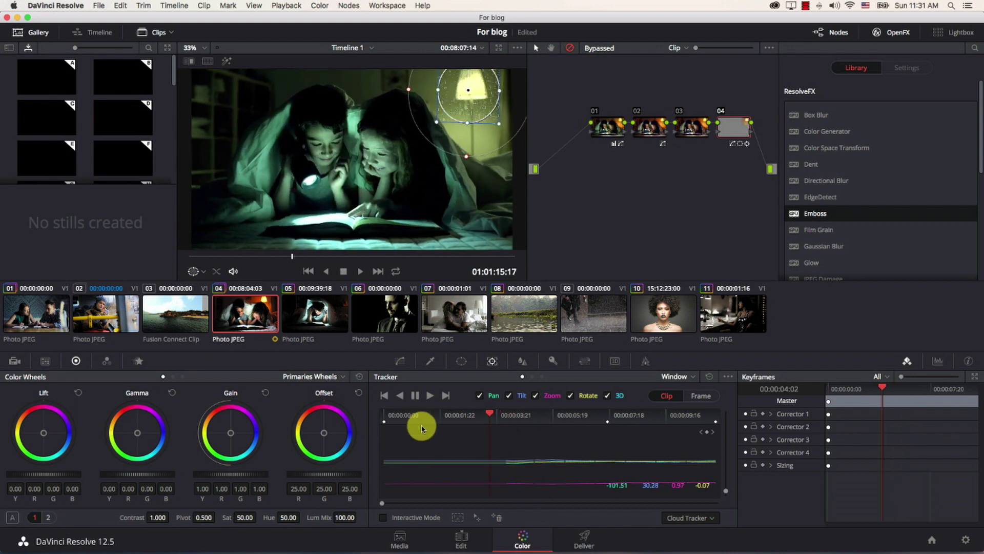
pyautogui.click(569, 47)
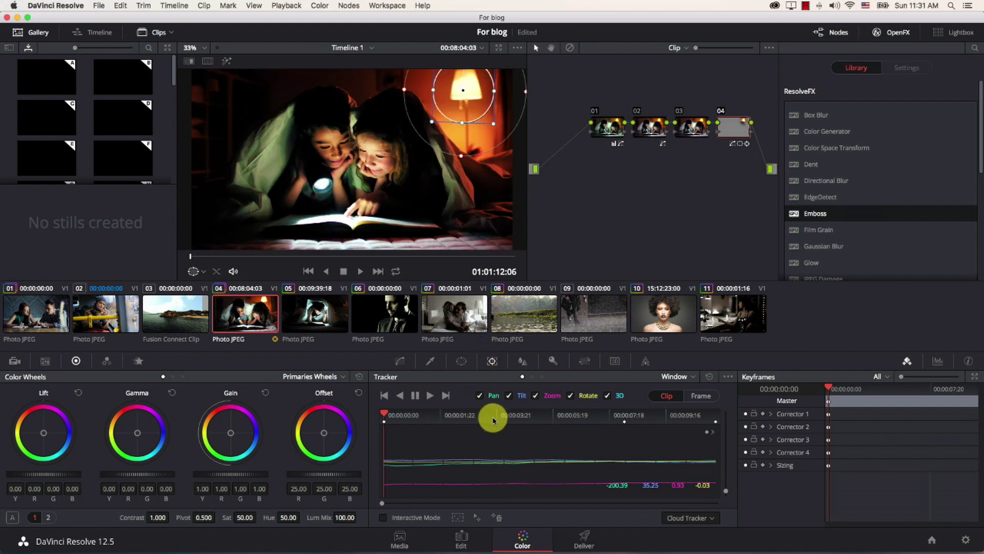
pyautogui.moveTo(537, 421); pyautogui.dragTo(510, 406)
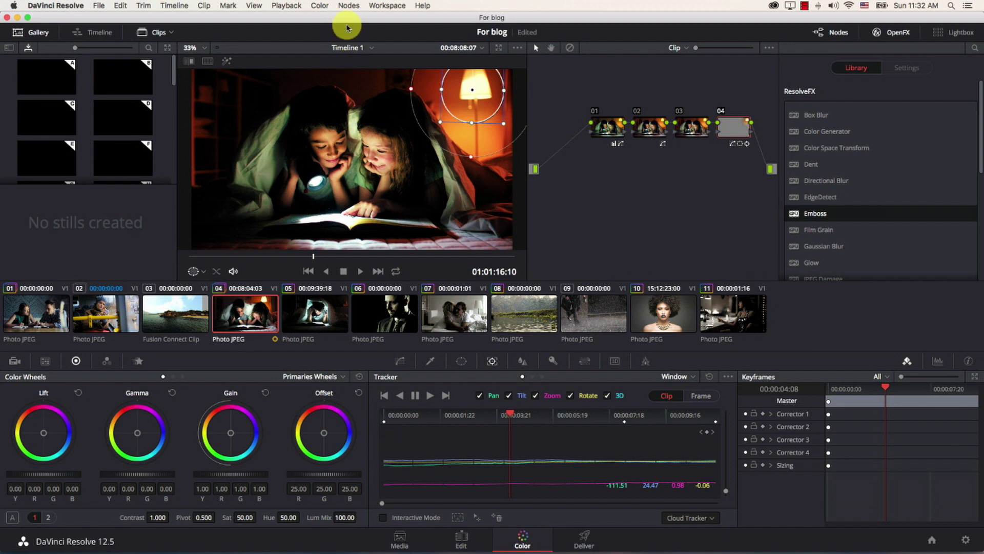
# - Add serial node 05 after the lamp node and arrange it near the output
pyautogui.click(347, 6)
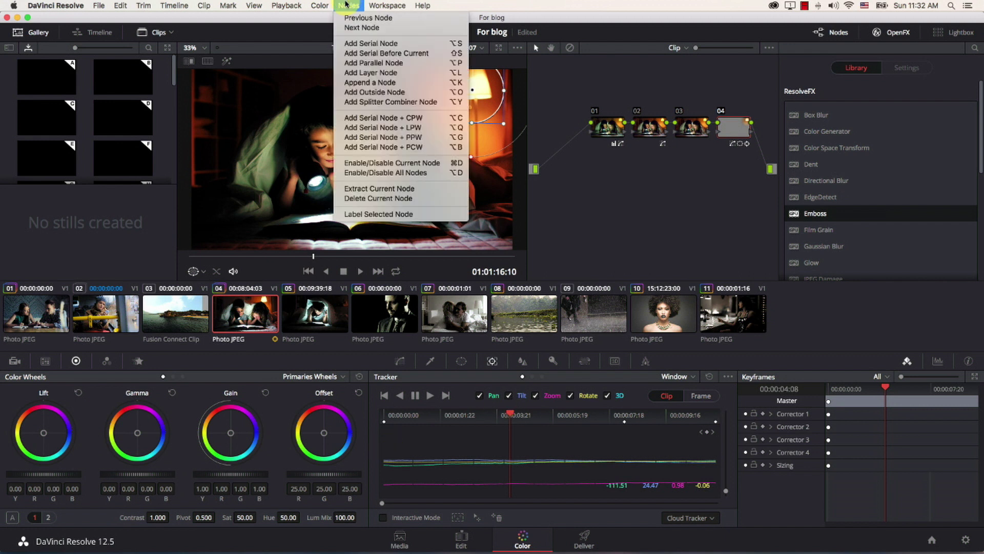
pyautogui.click(354, 44)
pyautogui.moveTo(576, 172); pyautogui.dragTo(749, 180)
pyautogui.moveTo(649, 102); pyautogui.dragTo(700, 119)
pyautogui.moveTo(582, 83)
pyautogui.mouseDown()
pyautogui.moveTo(729, 125)
pyautogui.moveTo(684, 102)
pyautogui.mouseUp()
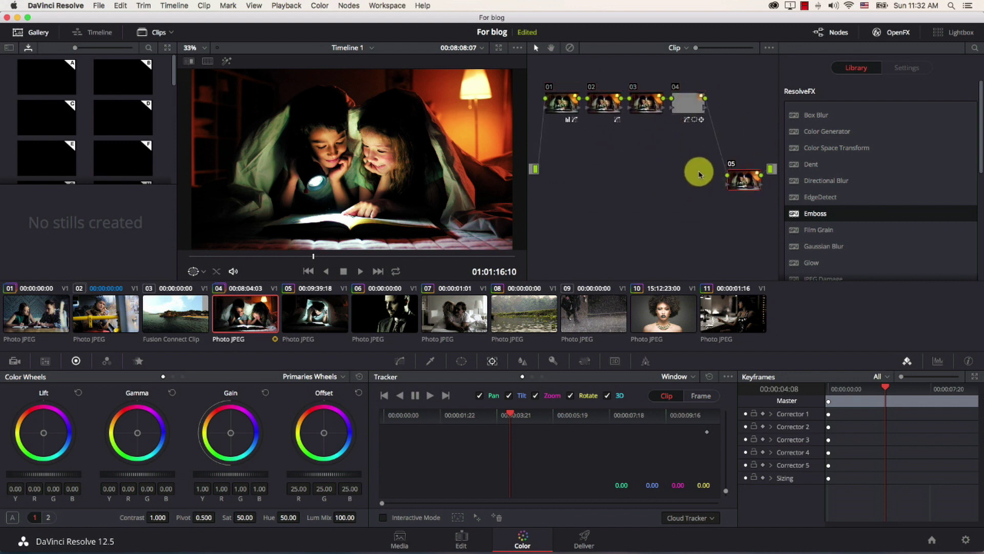
pyautogui.moveTo(743, 179); pyautogui.dragTo(740, 165)
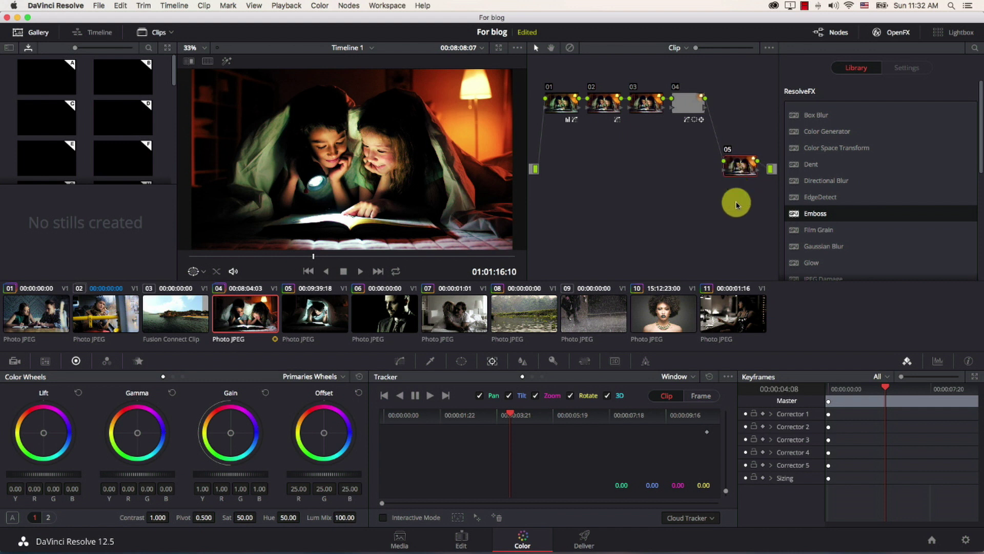
# - Apply the Chroma Dark preset to node 05, setting its saturation to 0
pyautogui.click(324, 5)
pyautogui.moveTo(329, 230)
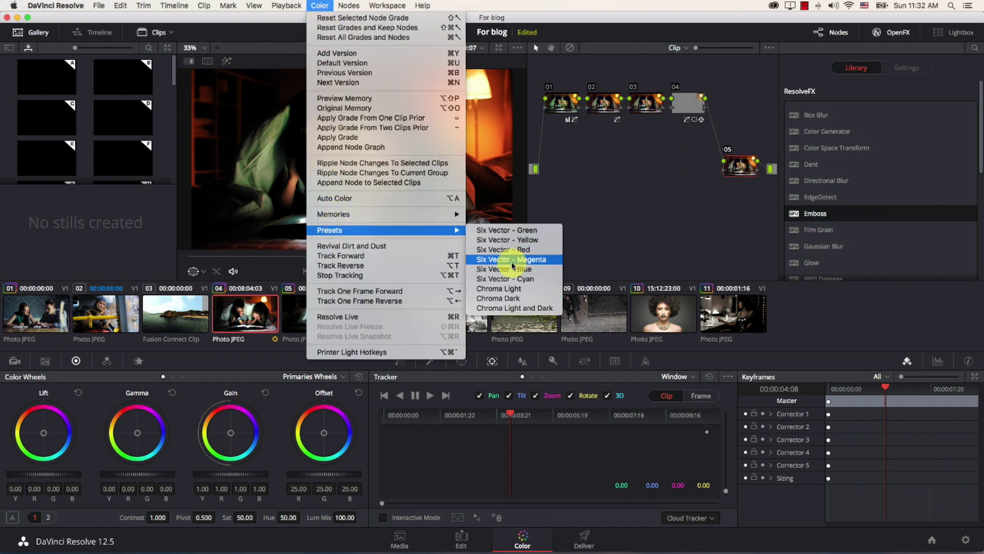
pyautogui.click(501, 299)
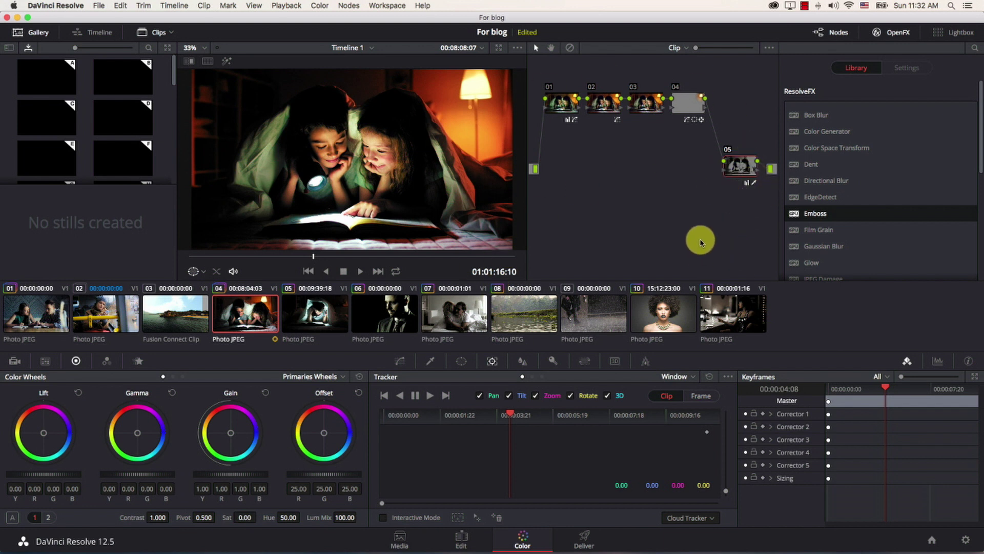
pyautogui.click(752, 144)
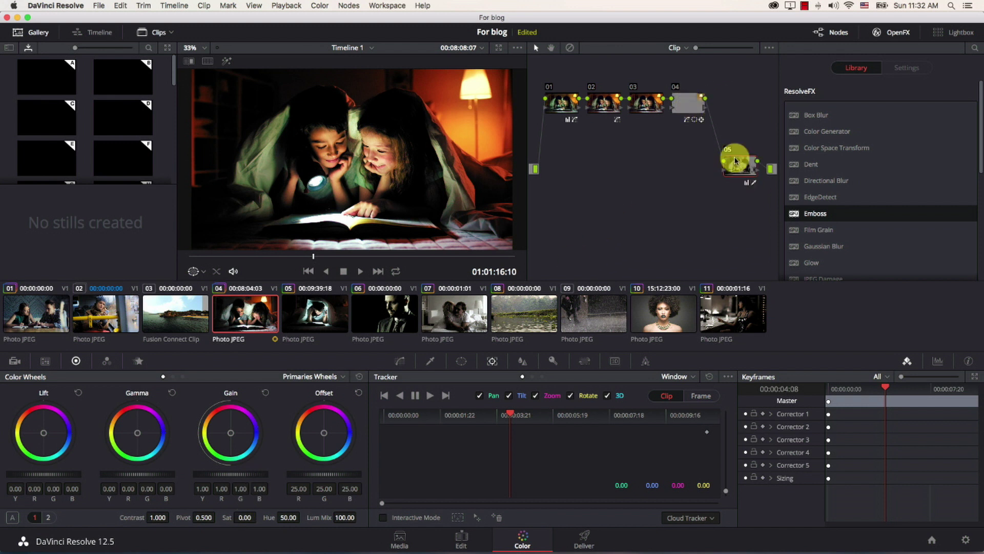
# - Insert serial node 06 after node 04, move it below the chain, and switch Primaries to bars
pyautogui.click(678, 108)
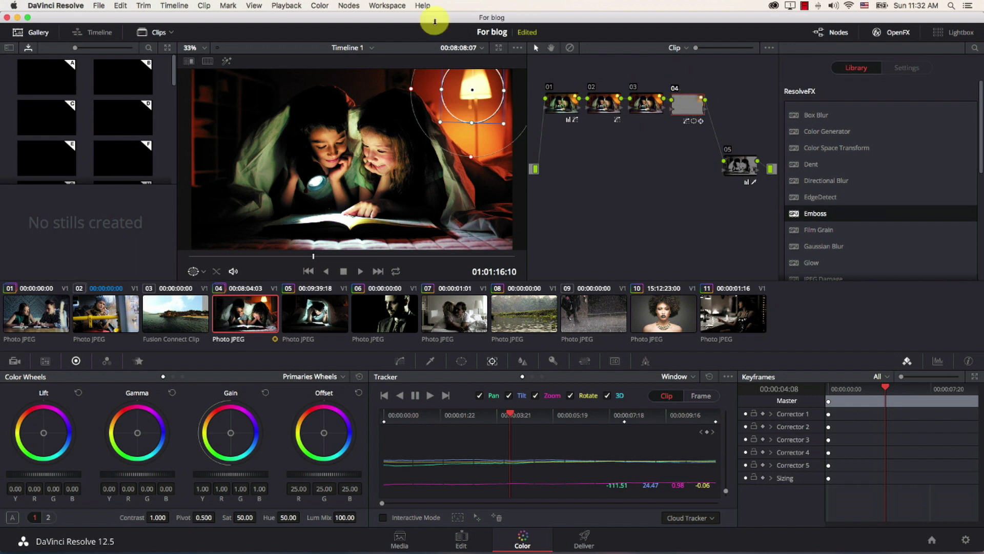
pyautogui.click(347, 6)
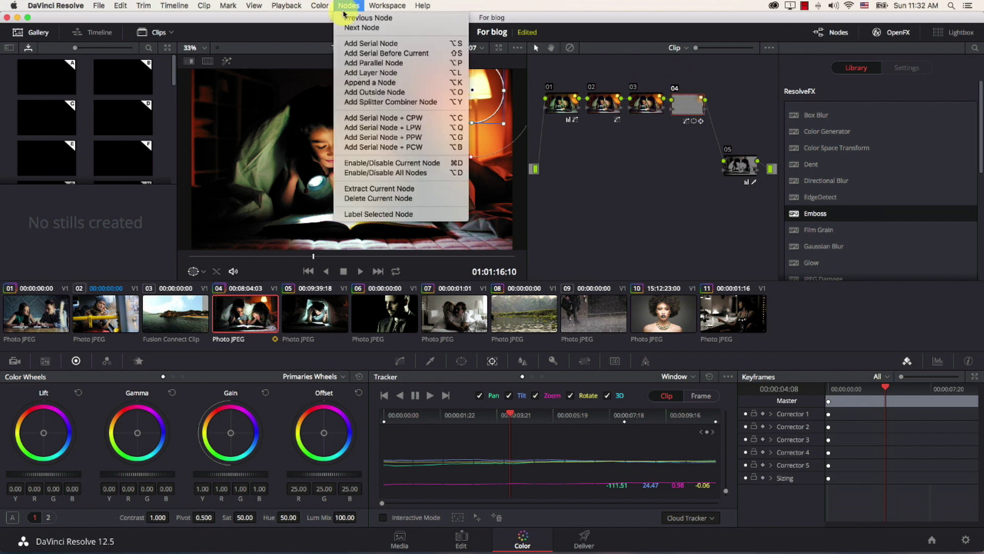
pyautogui.click(349, 45)
pyautogui.moveTo(732, 106); pyautogui.dragTo(599, 174)
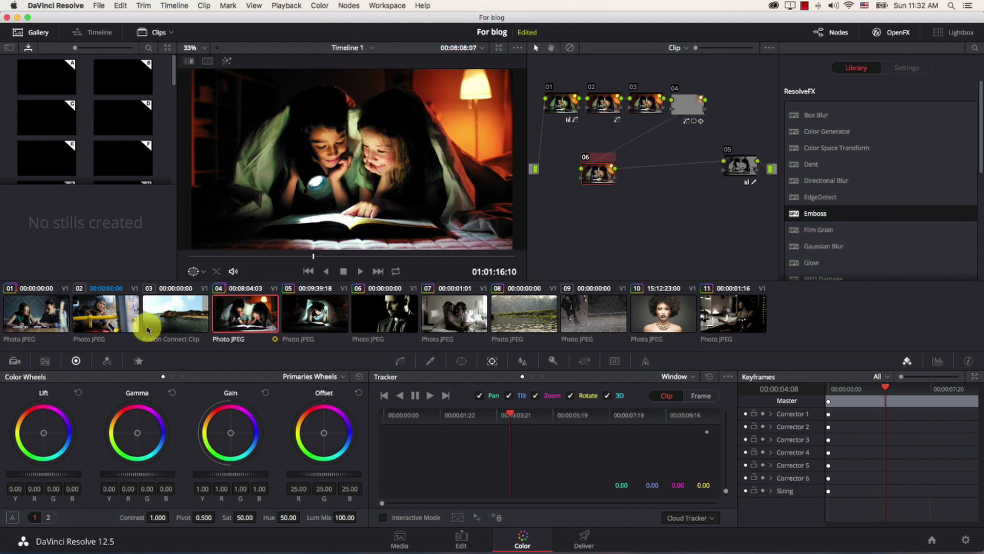
pyautogui.click(173, 376)
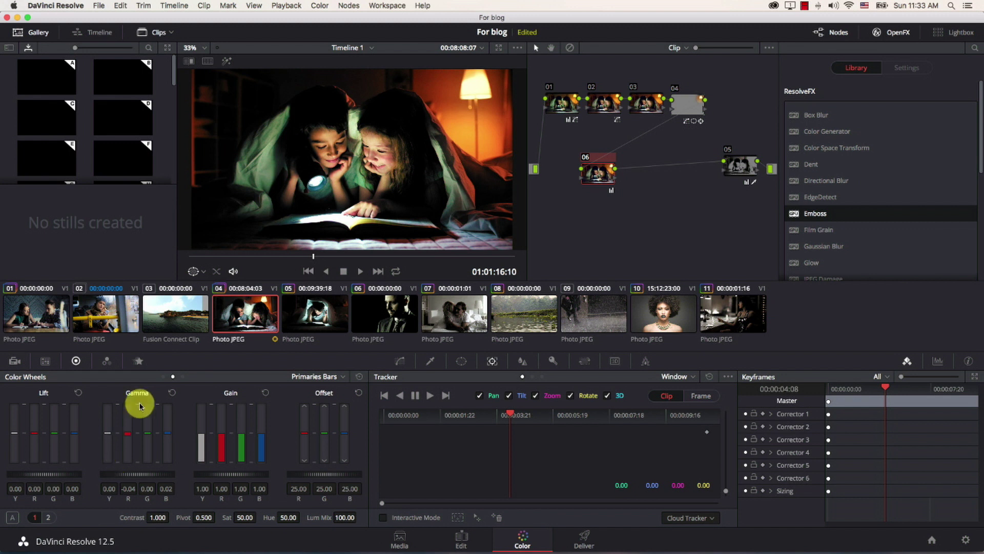
# - Play the clip with the grade bypassed and restored to compare node 06's gamma shift (red −0.04, blue 0.02)
pyautogui.hotkey('shift', 'd')
pyautogui.press('space')
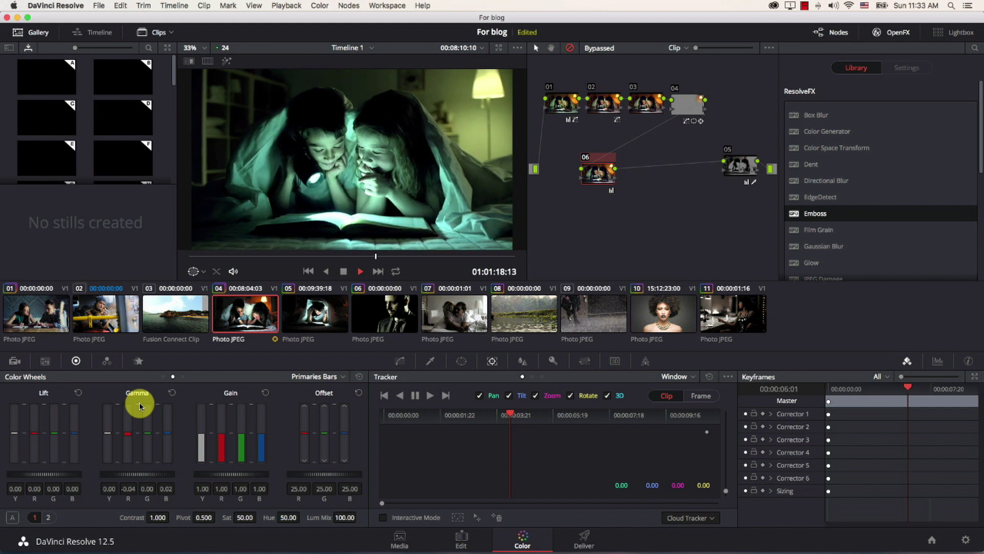
pyautogui.press('space')
pyautogui.hotkey('shift', 'd')
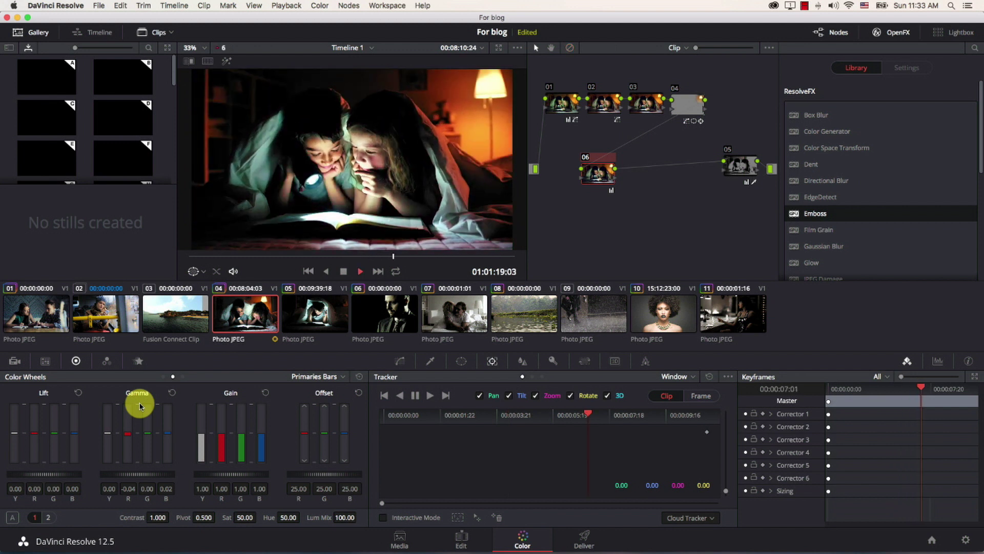